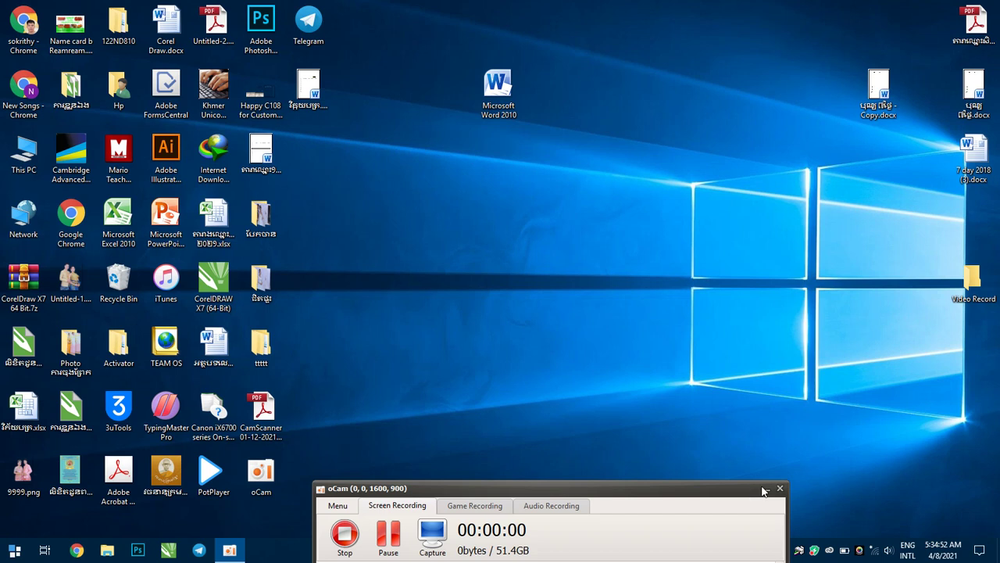
Launch Word 2010 from its desktop shortcut to get a blank Document1, and show the File backstage.
left_click(767, 489)
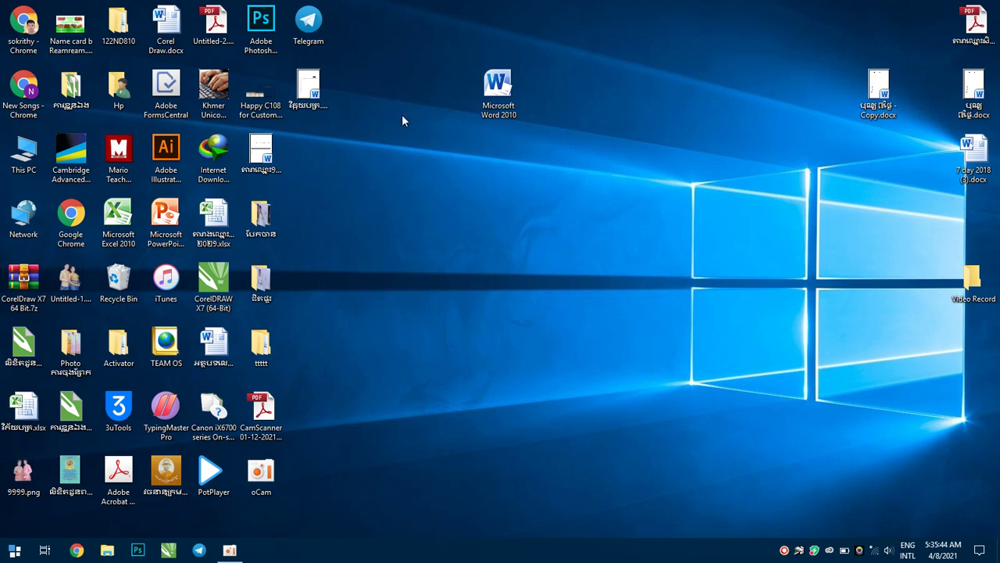
left_click(499, 84)
double_click(498, 84)
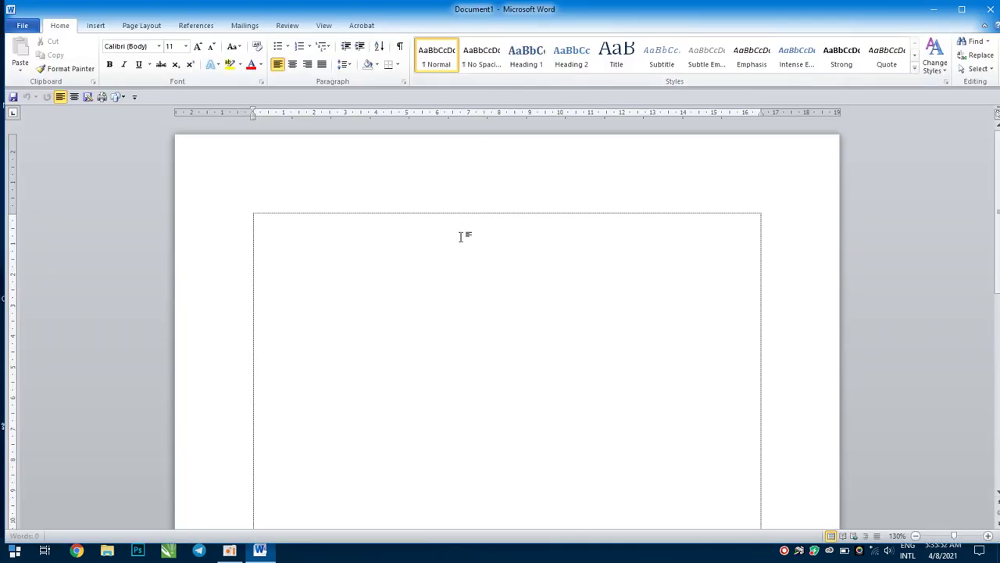
scroll(458, 246, "down", 2)
scroll(459, 246, "up", 1)
scroll(458, 246, "up", 1)
left_click(23, 26)
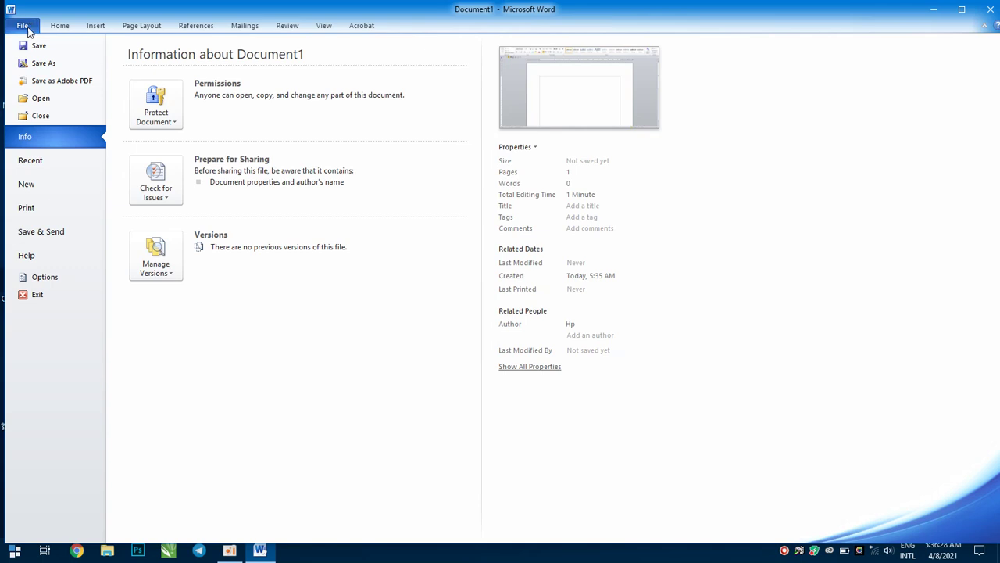
Open the Khmer-named student-list .docx from the Desktop through File > Open.
left_click(40, 99)
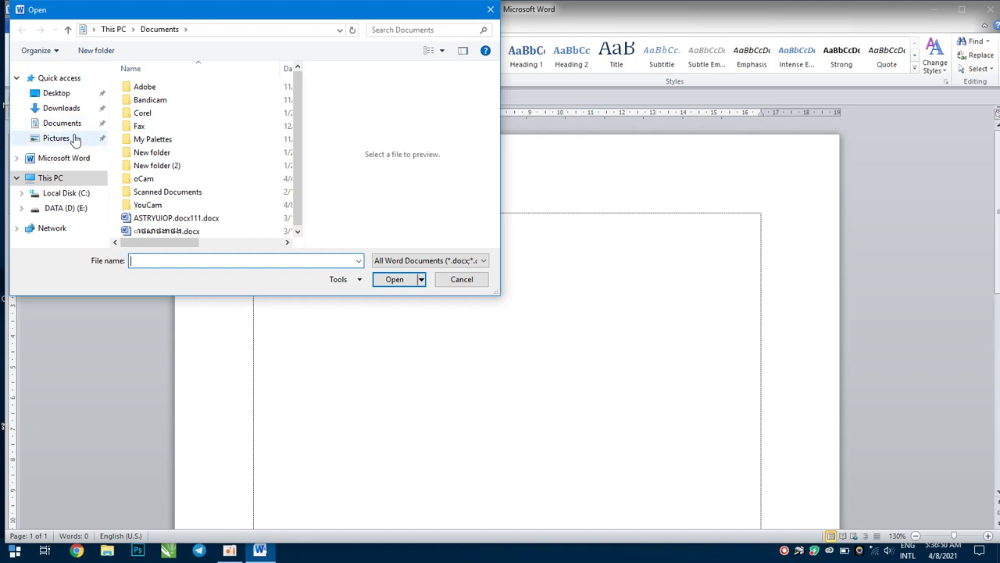
left_click(70, 99)
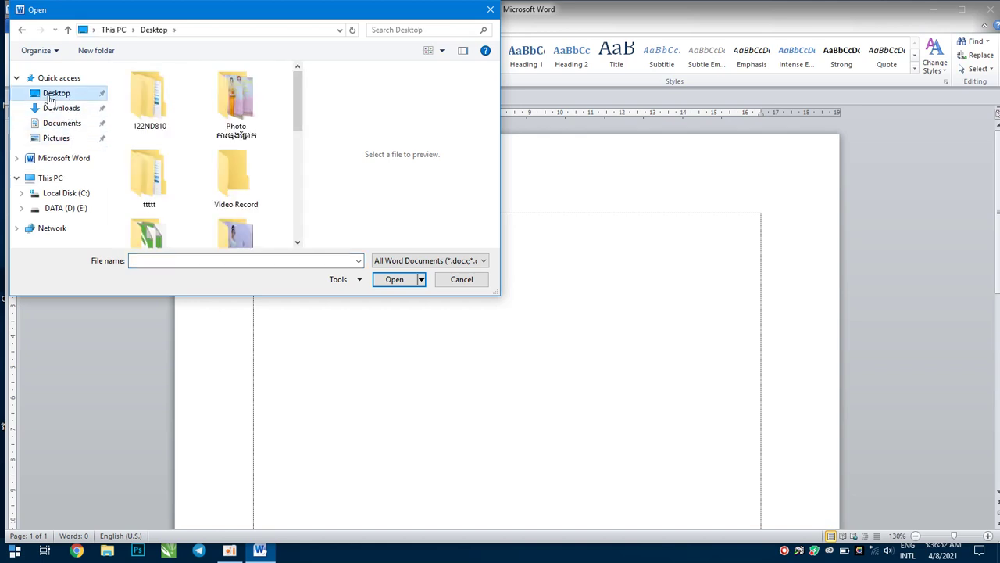
scroll(234, 180, "down", 1)
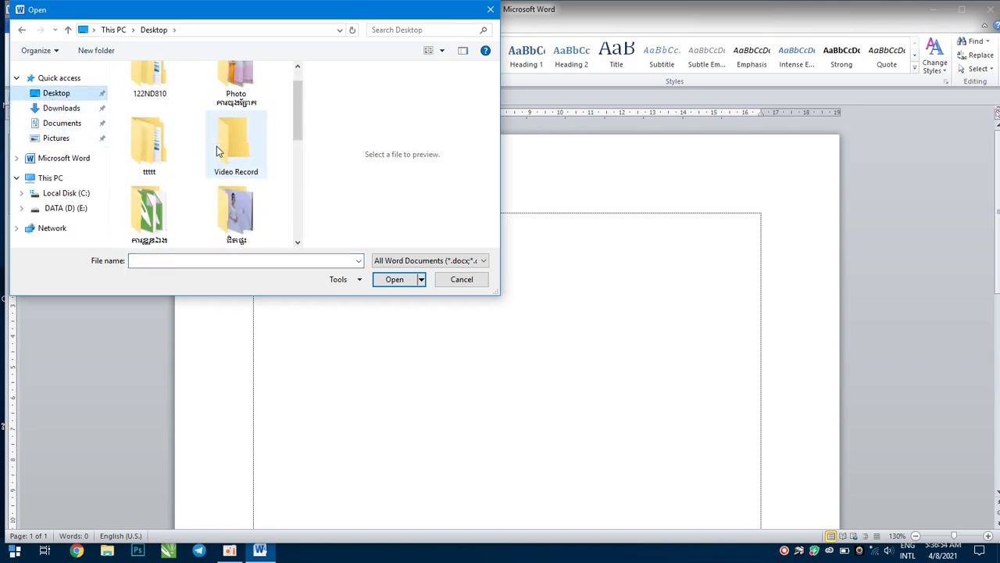
scroll(217, 148, "down", 3)
scroll(217, 150, "down", 3)
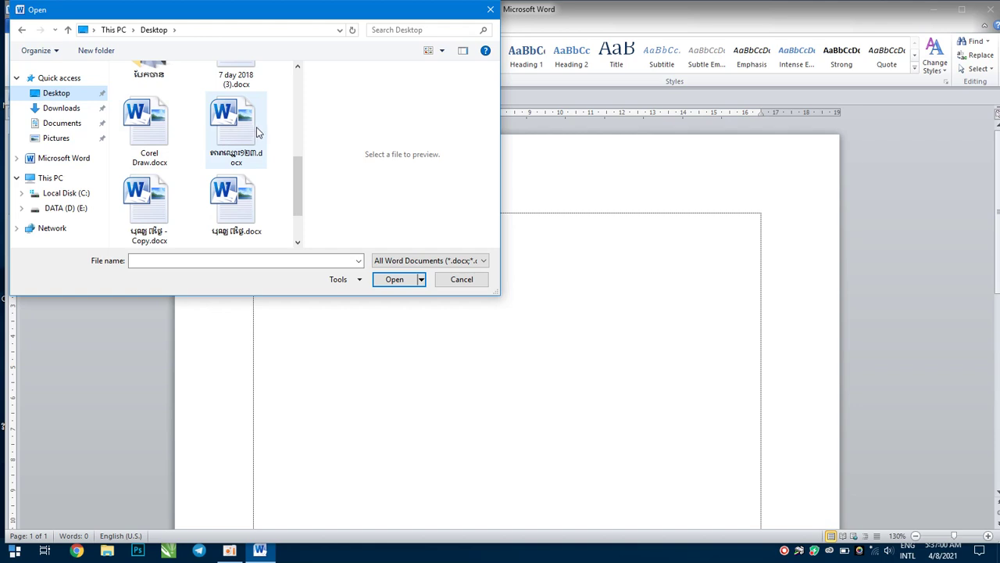
mouse_move(233, 125)
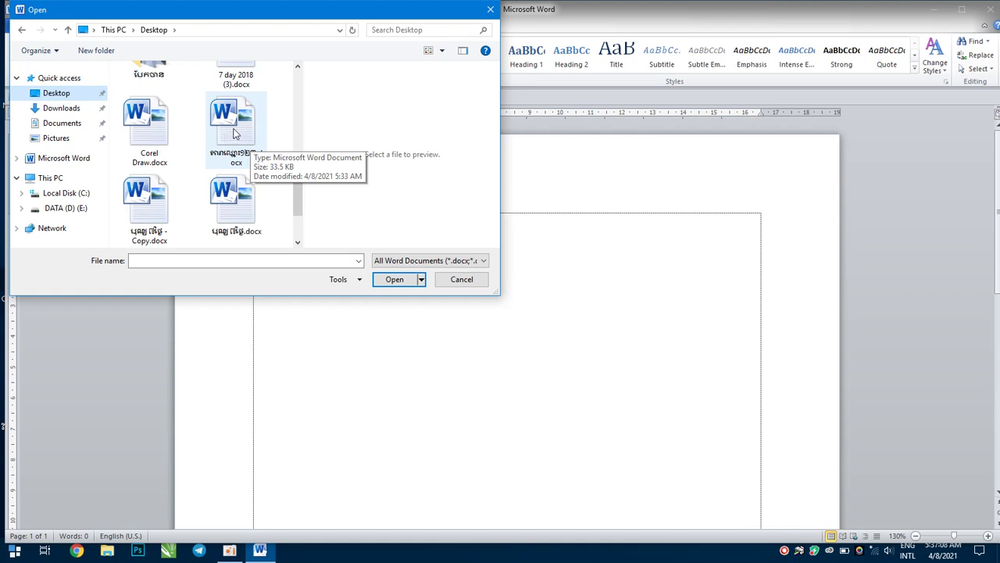
double_click(235, 121)
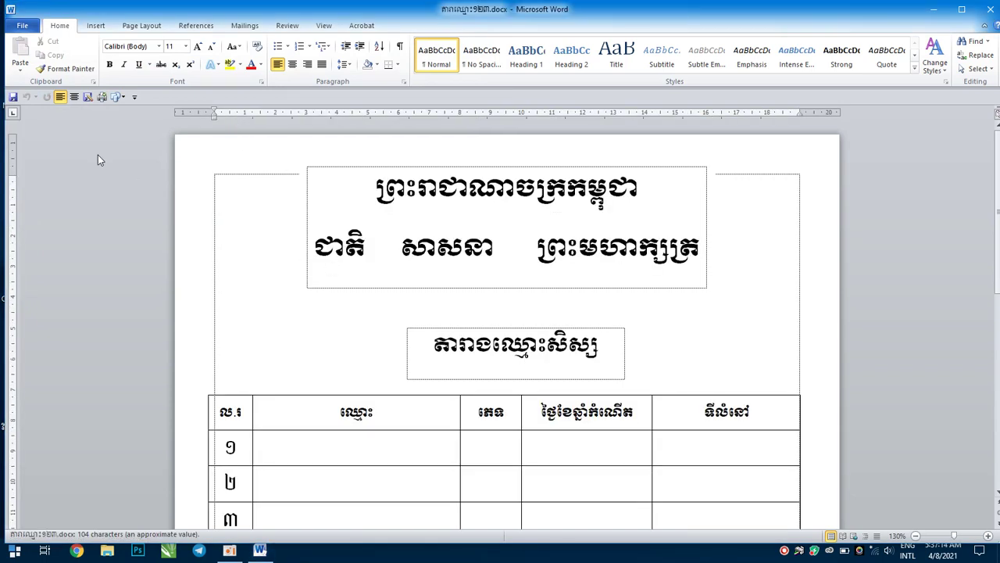
left_click(19, 26)
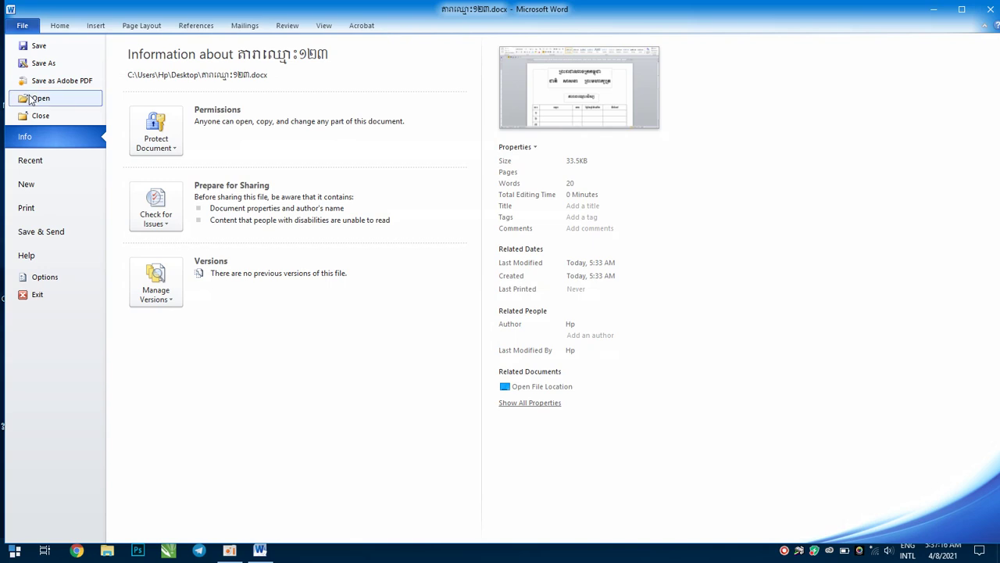
left_click(32, 98)
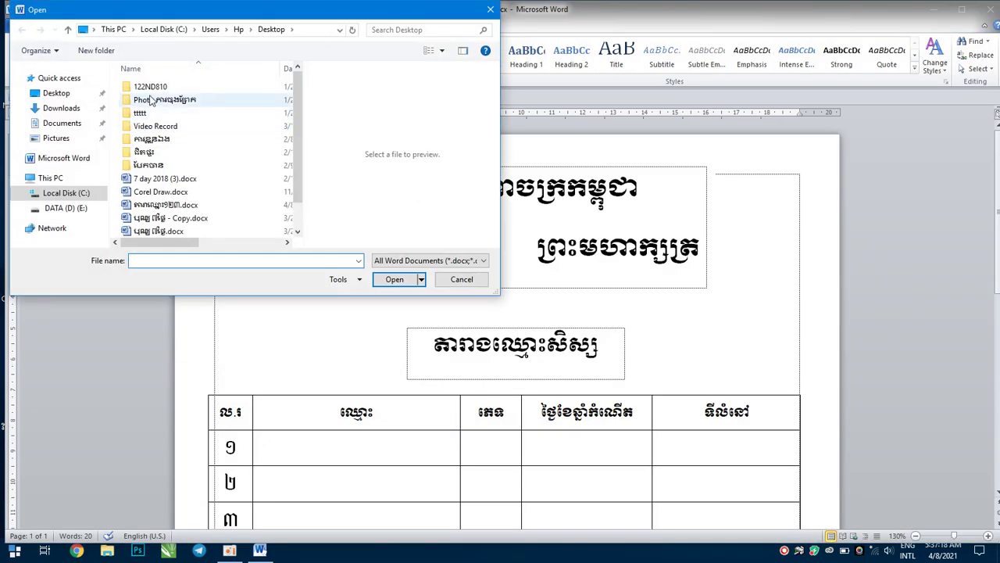
left_click(79, 100)
scroll(279, 196, "down", 2)
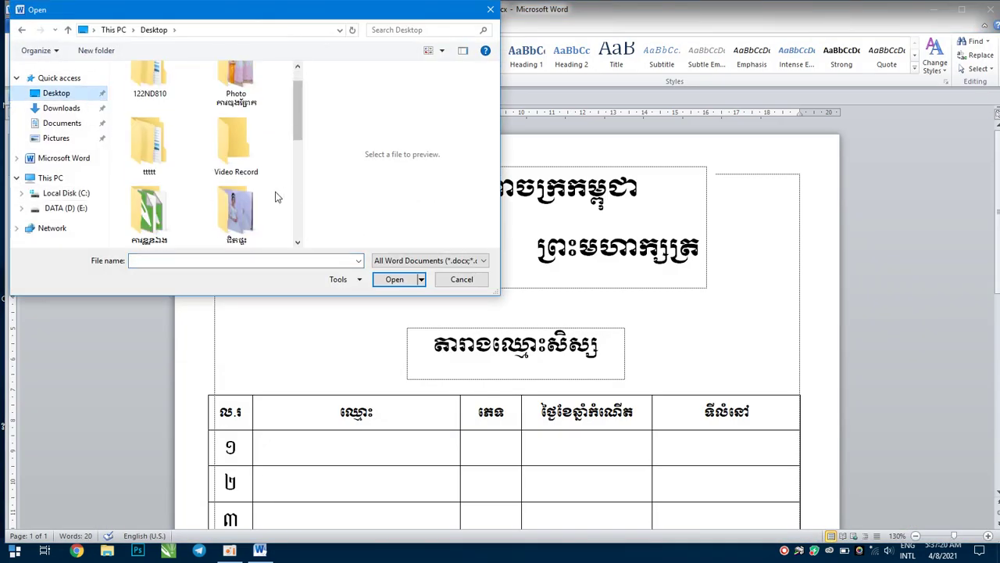
scroll(266, 191, "down", 2)
mouse_move(236, 125)
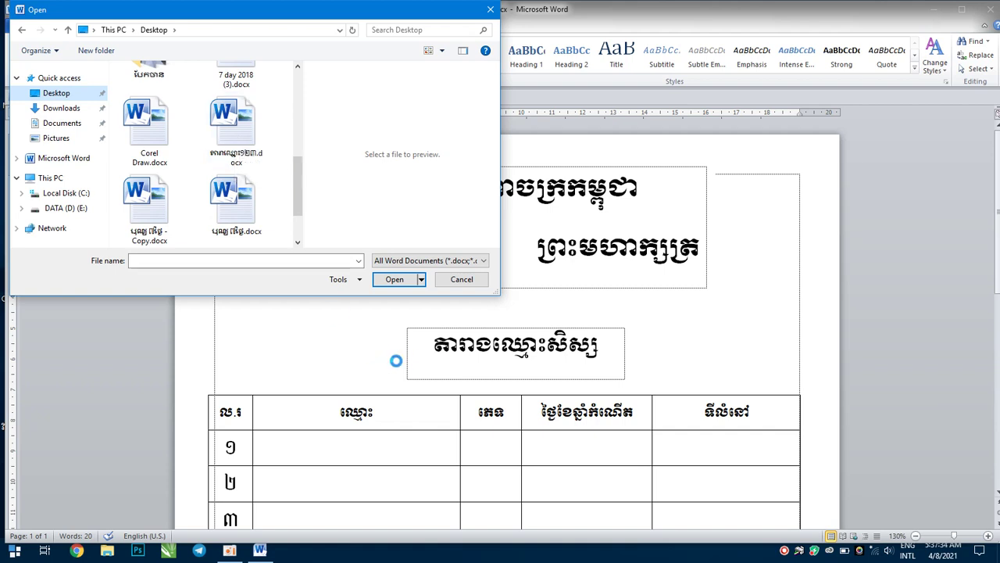
left_click(246, 152)
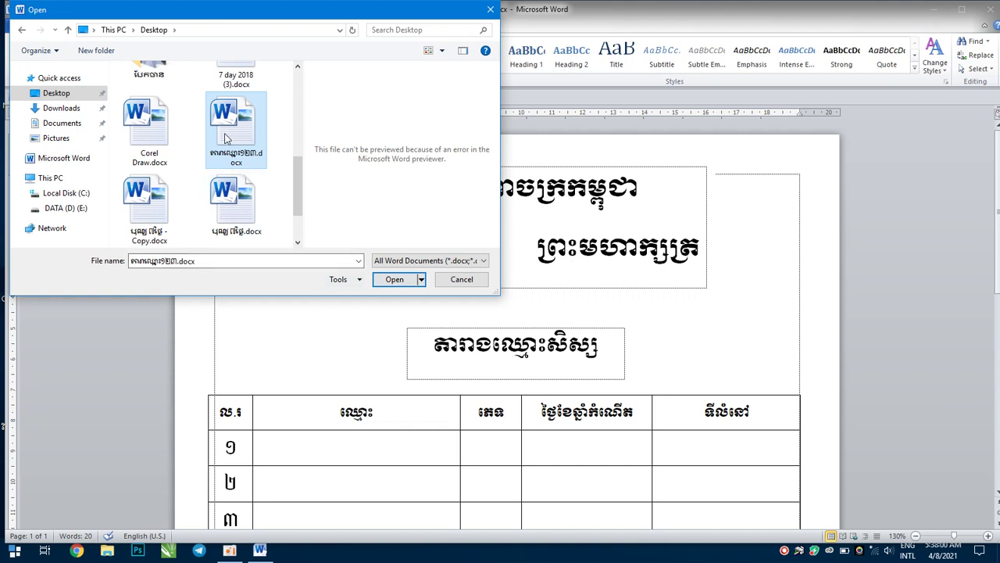
left_click(395, 285)
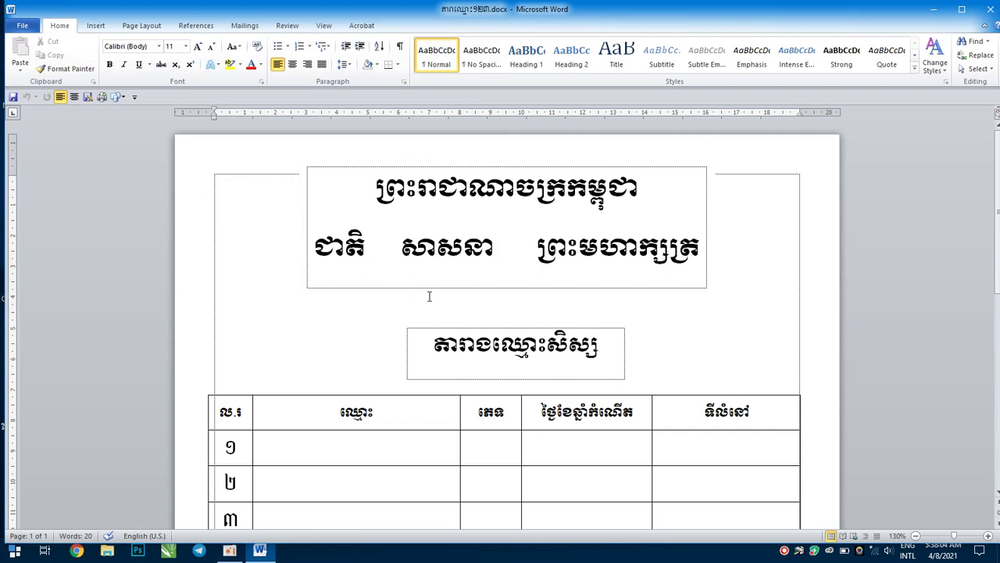
scroll(479, 313, "down", 4)
scroll(478, 316, "down", 3)
scroll(476, 318, "down", 5)
scroll(476, 318, "up", 1)
scroll(477, 319, "up", 6)
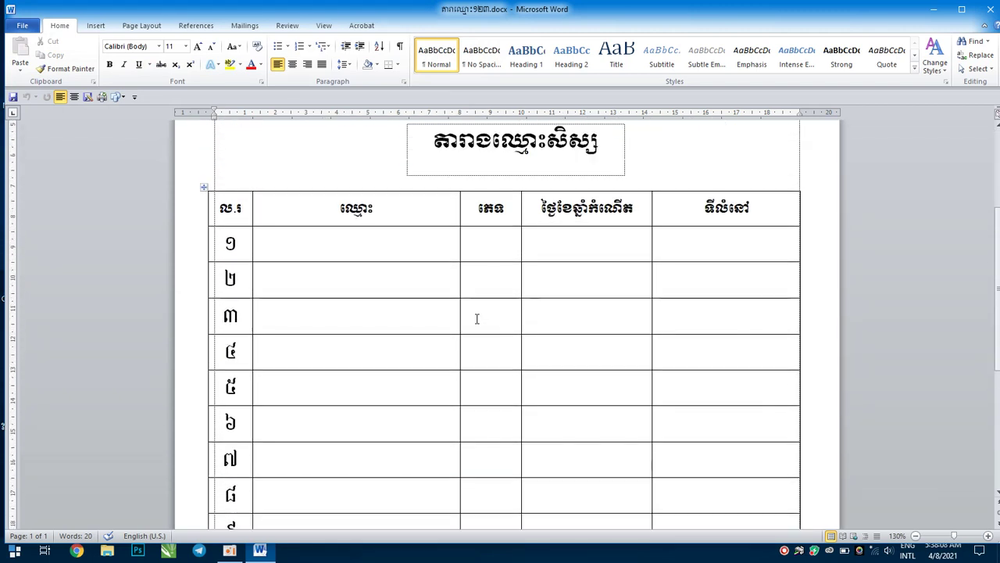
scroll(477, 318, "up", 5)
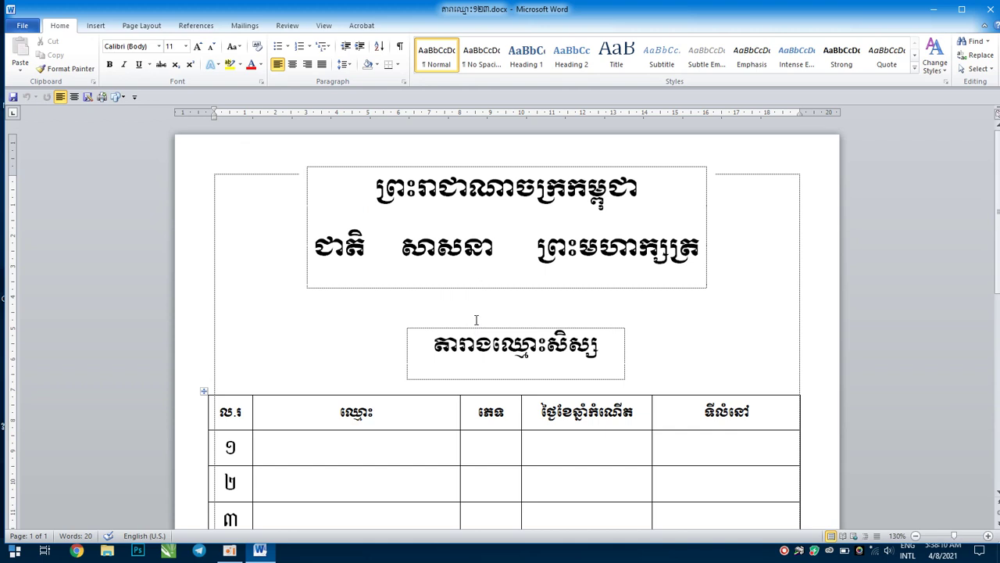
scroll(473, 324, "down", 2)
scroll(474, 324, "up", 3)
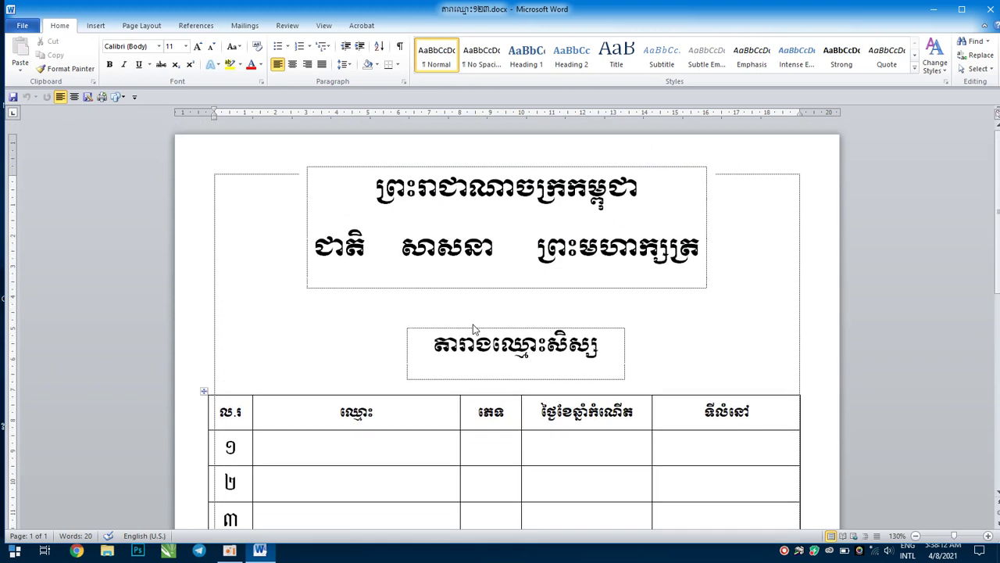
scroll(473, 327, "down", 5)
scroll(473, 324, "down", 3)
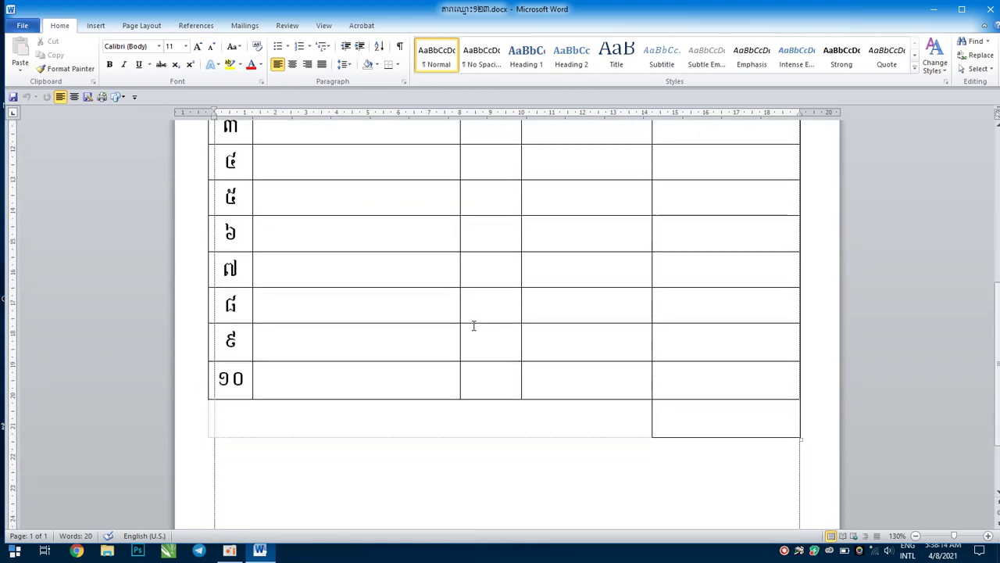
scroll(473, 327, "up", 5)
scroll(473, 327, "up", 3)
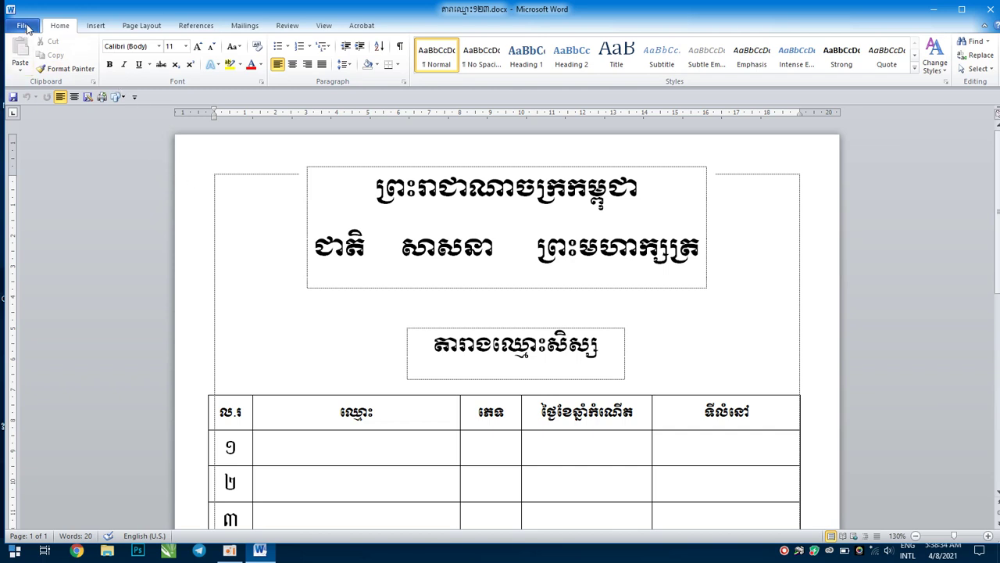
left_click(23, 28)
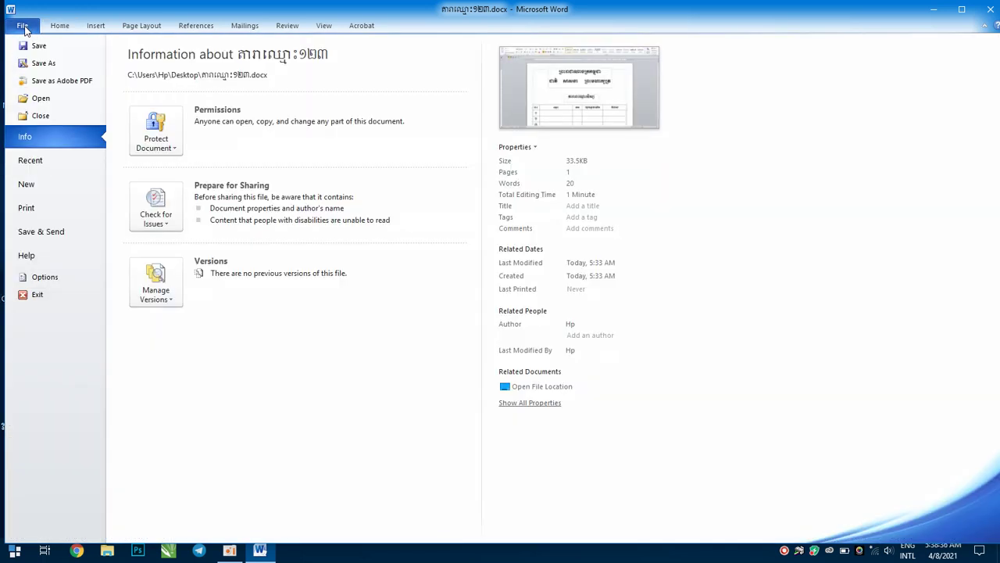
Open the other Khmer-named student-list .docx from the Desktop, its table numbered through row ១០.
left_click(39, 99)
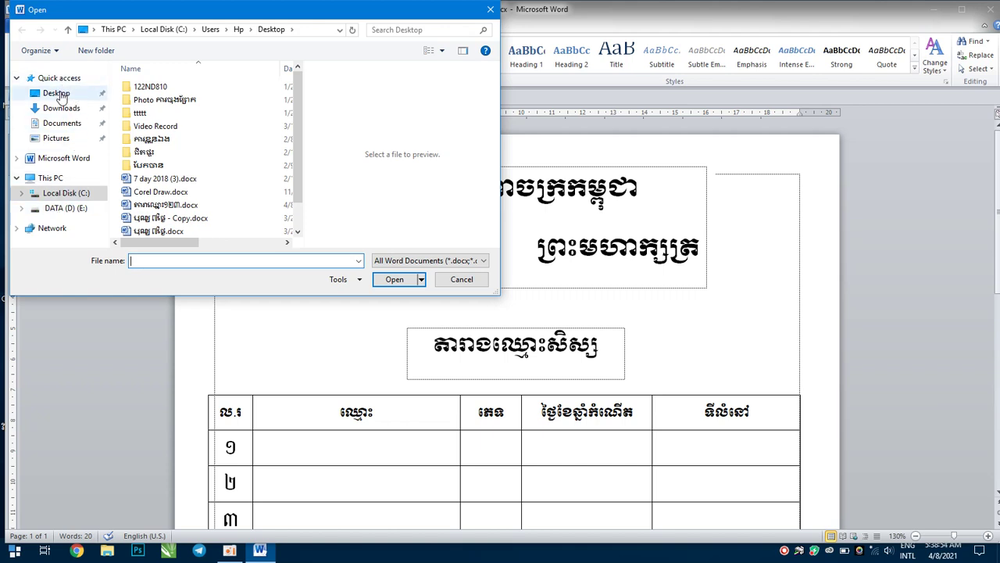
left_click(61, 95)
scroll(161, 119, "down", 1)
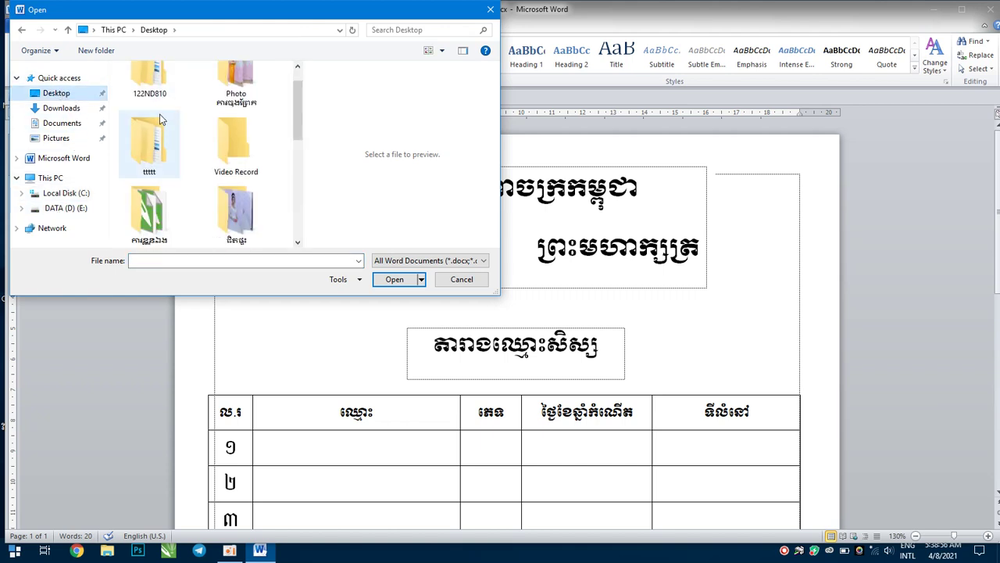
scroll(171, 153, "down", 1)
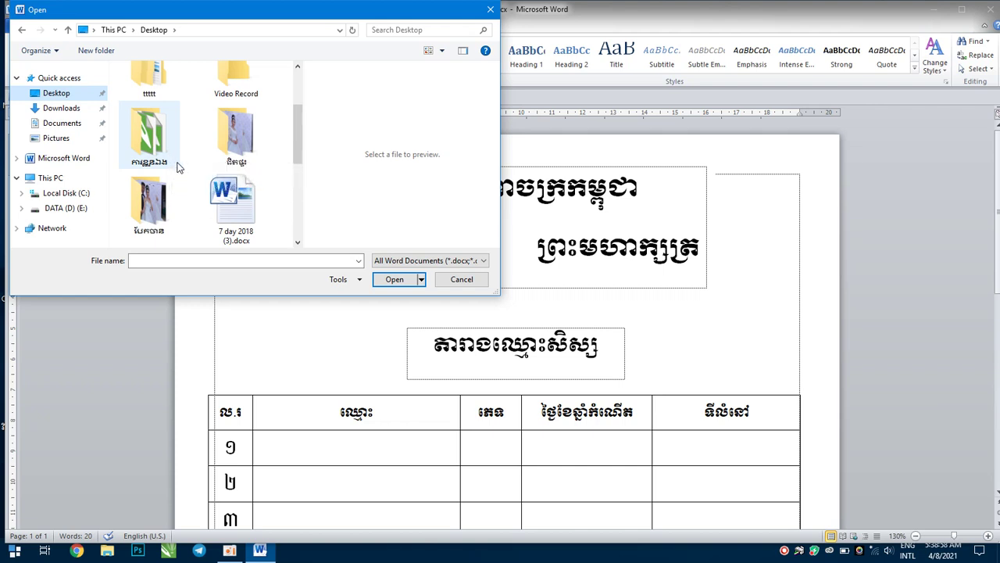
scroll(197, 183, "down", 1)
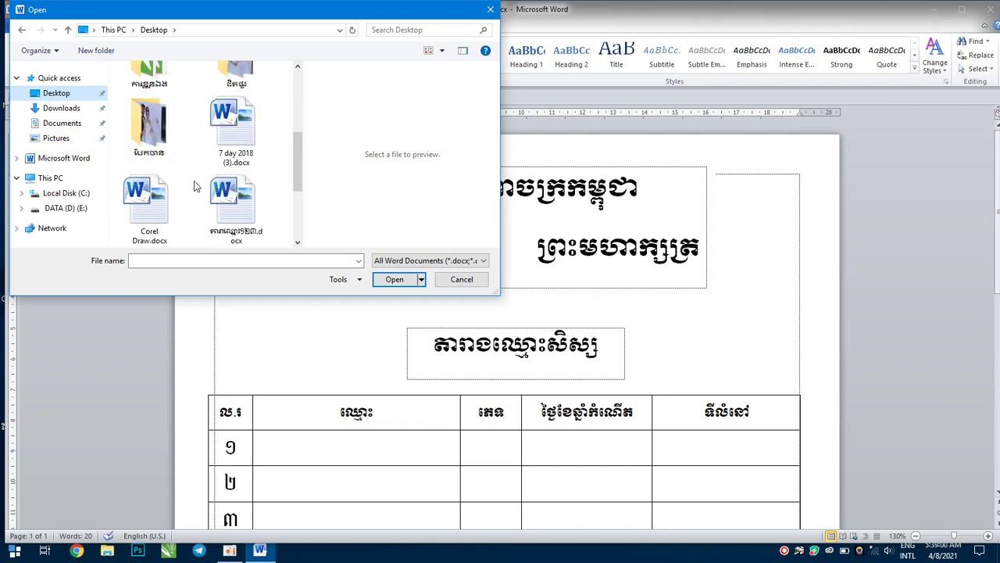
left_click(245, 209)
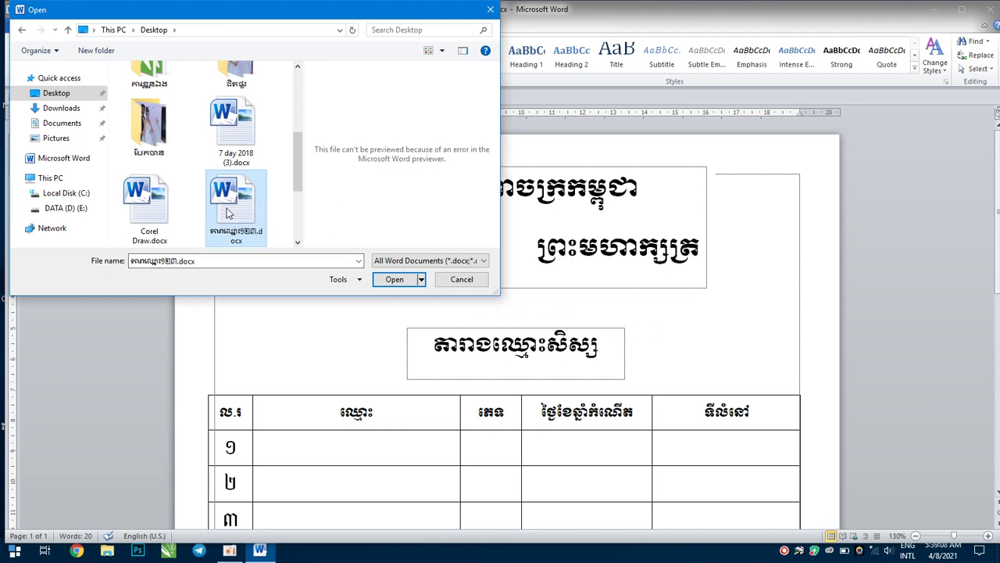
left_click(401, 280)
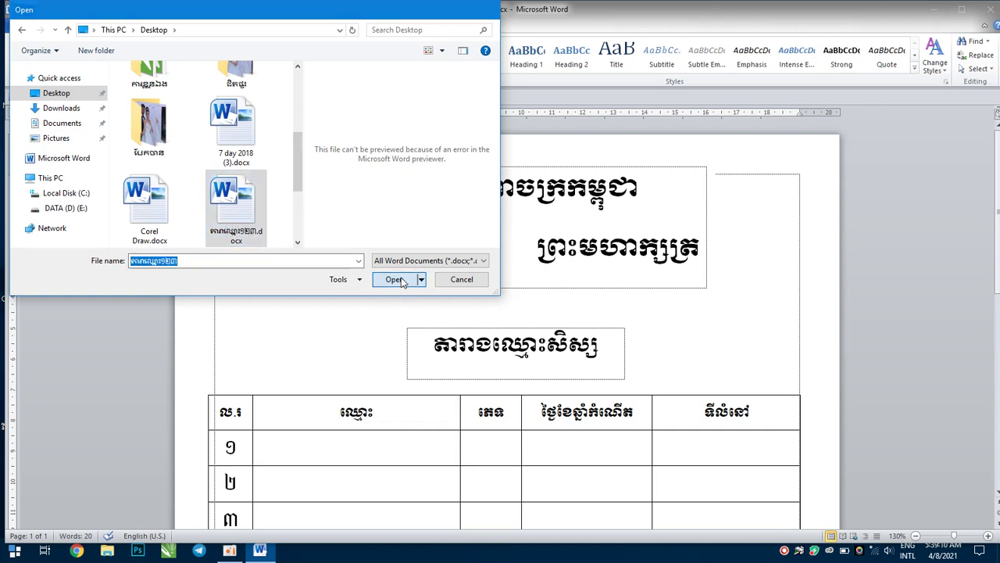
scroll(439, 313, "down", 3)
scroll(439, 317, "down", 2)
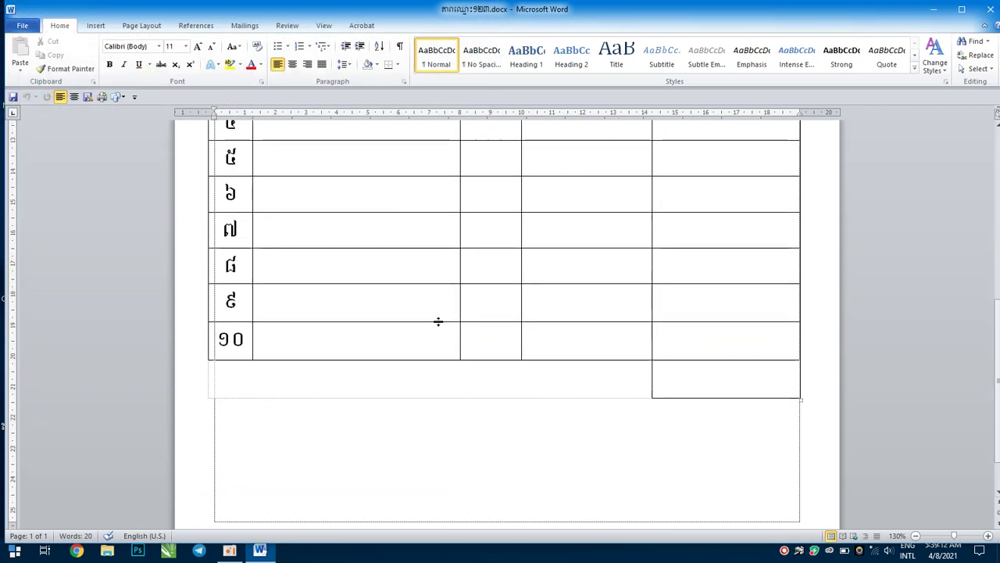
Scroll through the student table to check it, then close the document and quit Word.
scroll(439, 321, "down", 2)
scroll(439, 324, "up", 7)
scroll(439, 323, "up", 1)
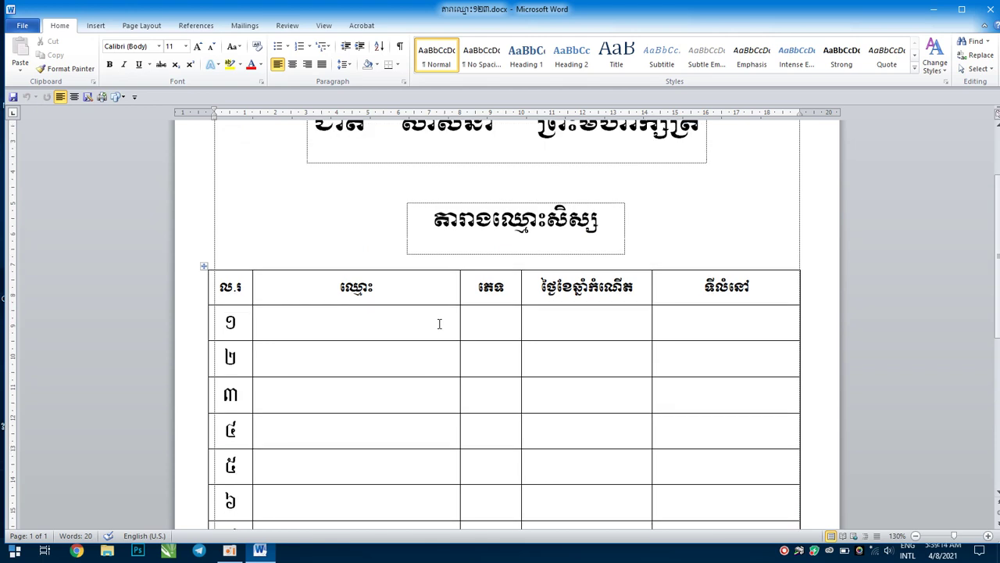
scroll(440, 324, "up", 1)
scroll(418, 312, "up", 2)
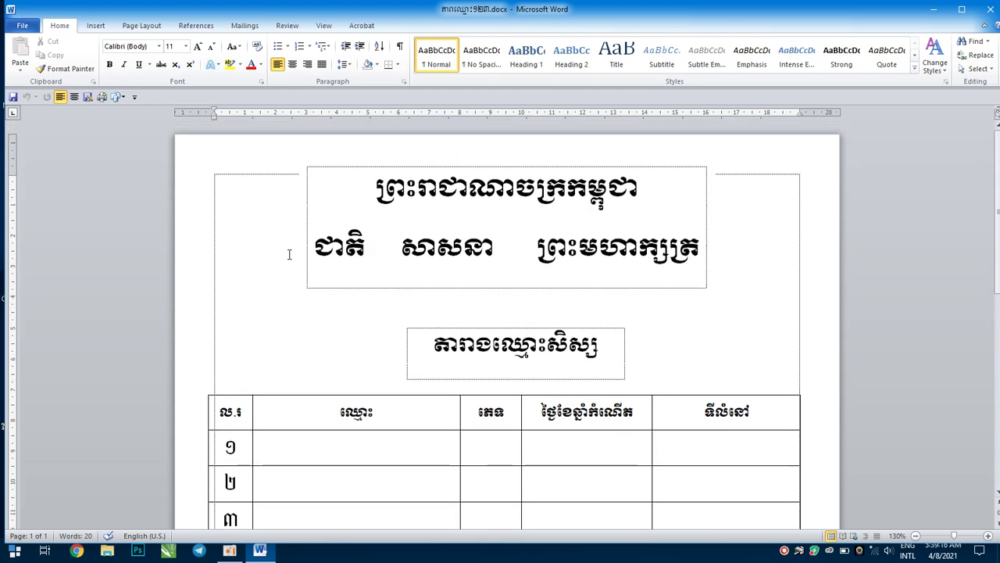
scroll(289, 254, "down", 2)
scroll(290, 254, "down", 1)
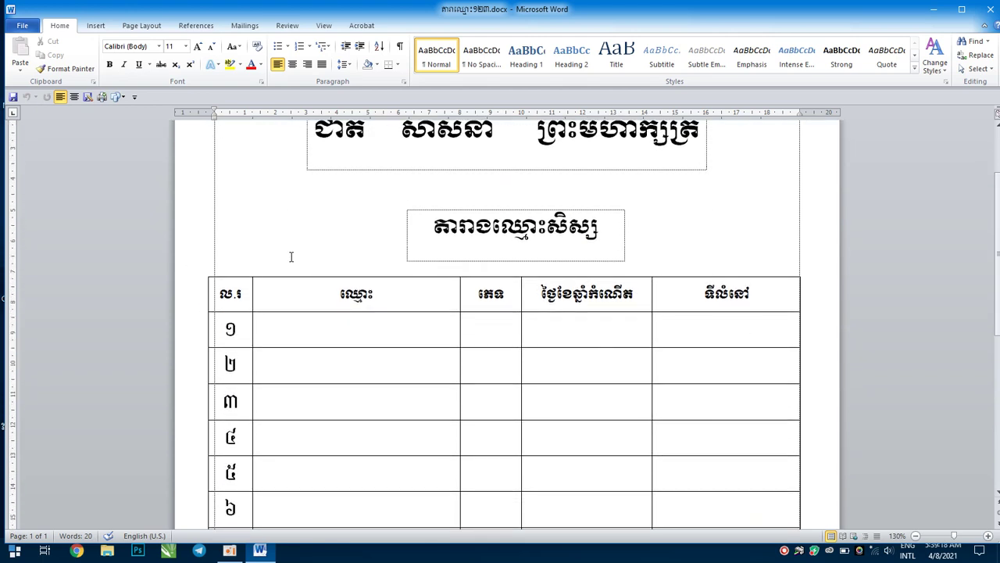
scroll(291, 256, "up", 3)
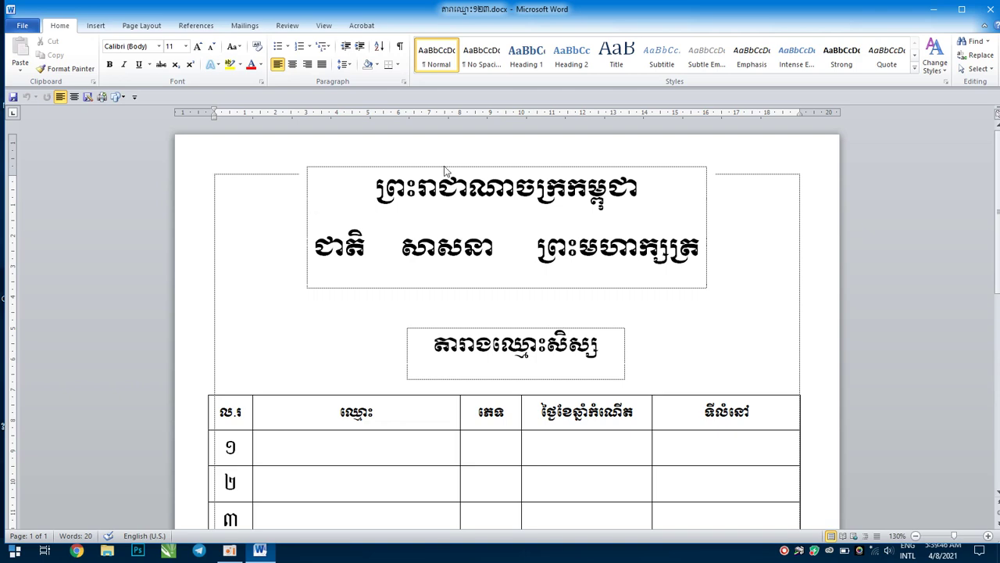
left_click(991, 10)
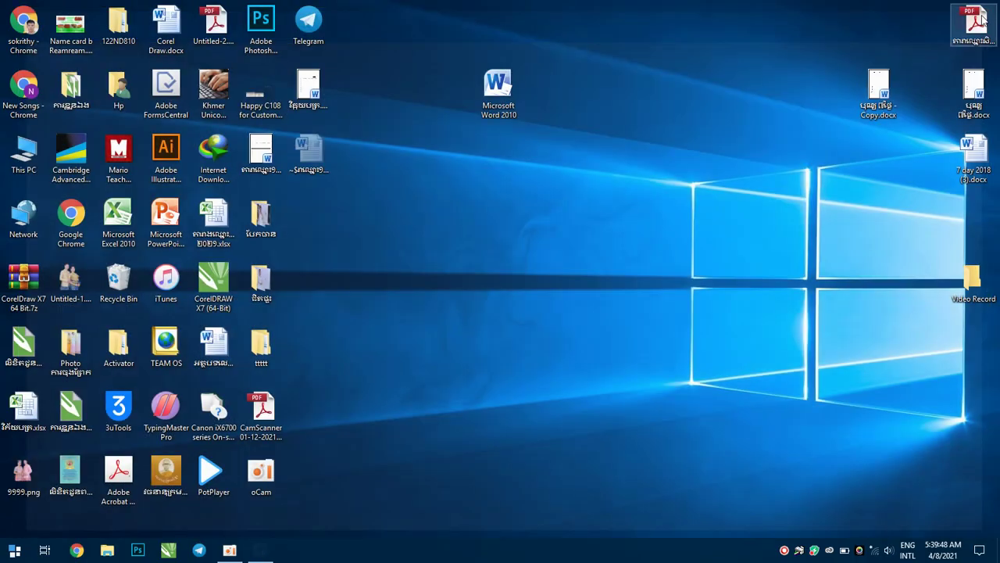